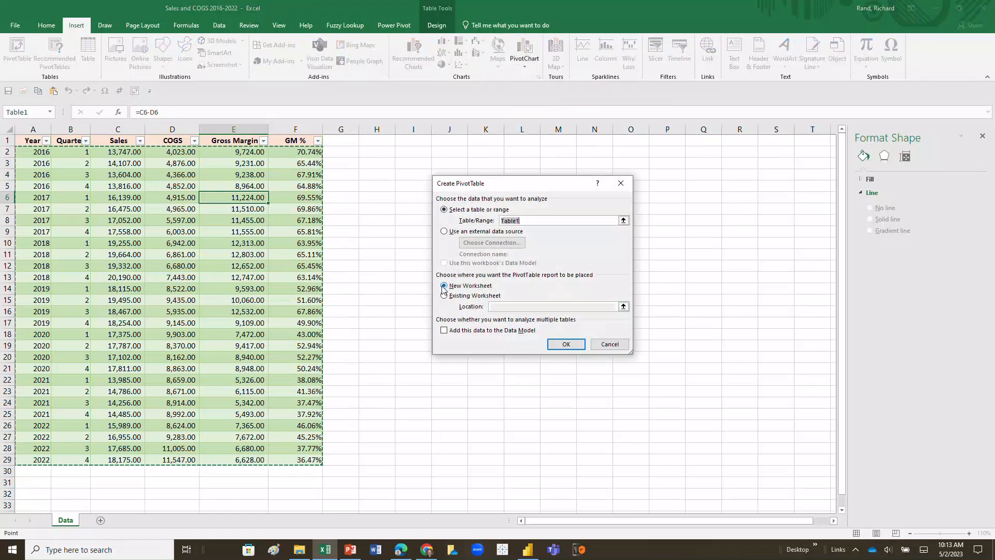
Create a PivotTable and PivotChart from Table1 on a new worksheet.
click(564, 344)
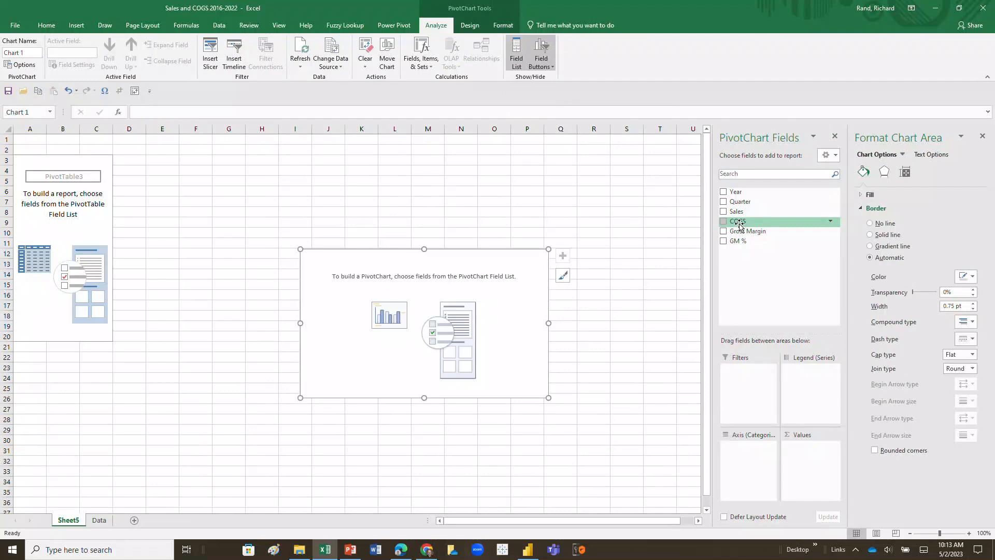
Chart Sum of Sales and Sum of COGS by Year in the PivotChart.
click(983, 137)
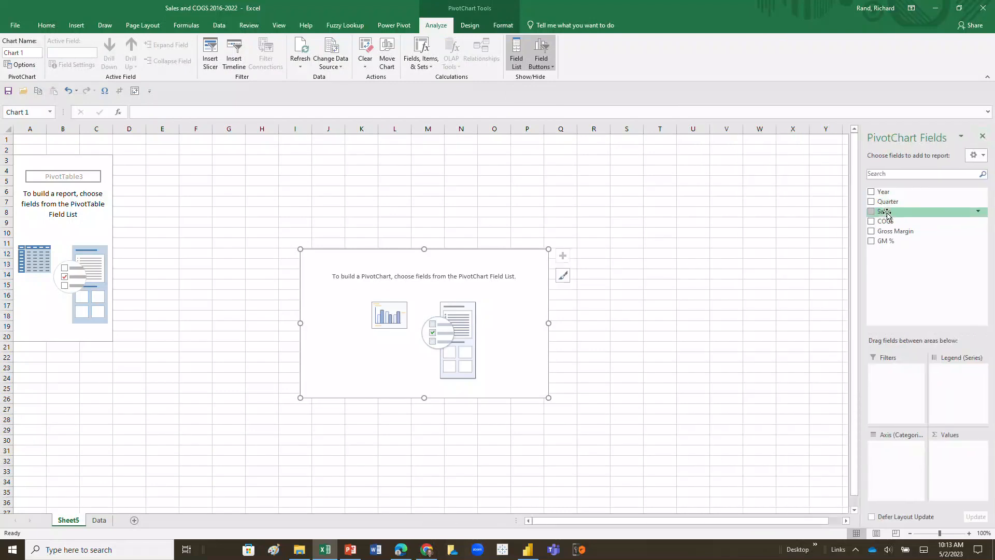
drag(886, 212, 954, 453)
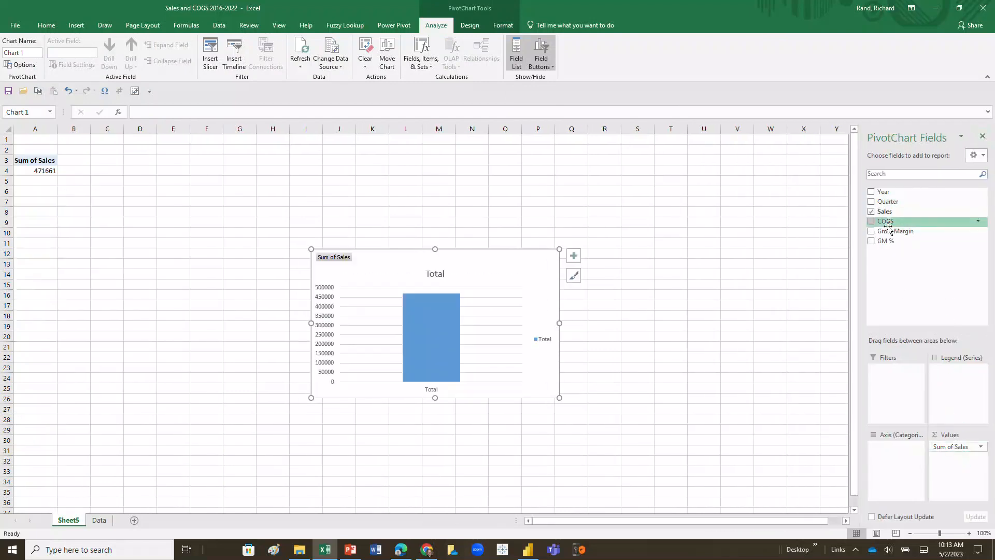
drag(889, 226, 962, 474)
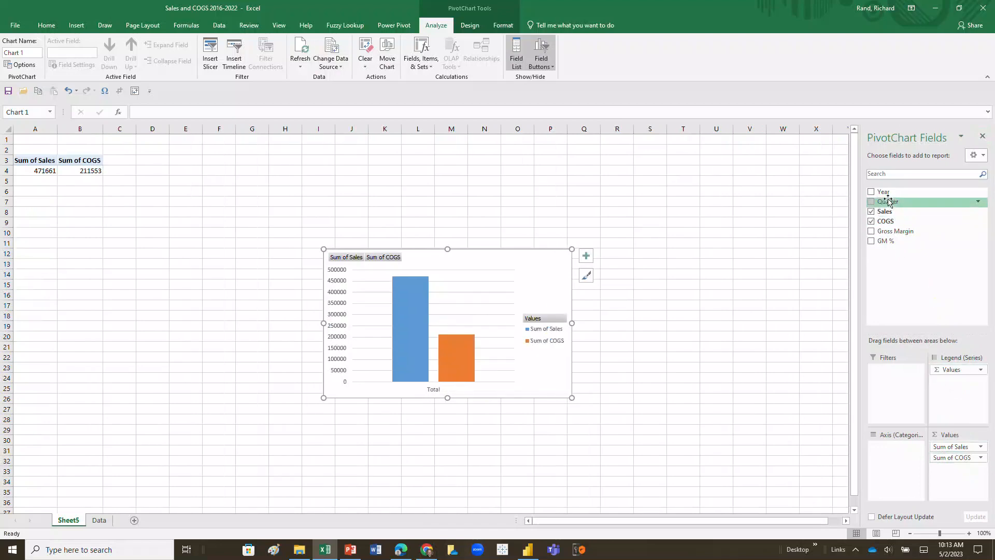
drag(884, 192, 891, 460)
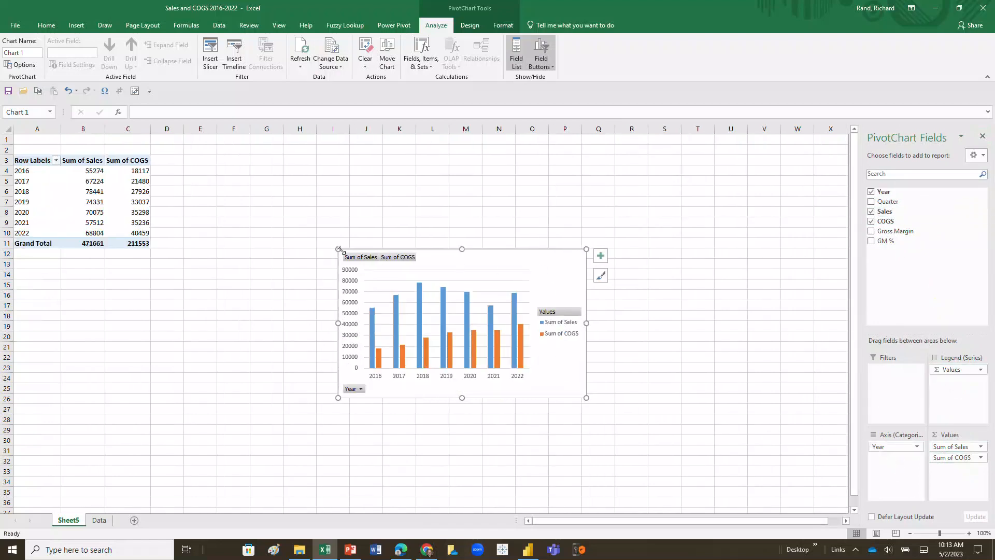
Move the PivotChart up beside the pivot table and enlarge it.
drag(338, 248, 237, 216)
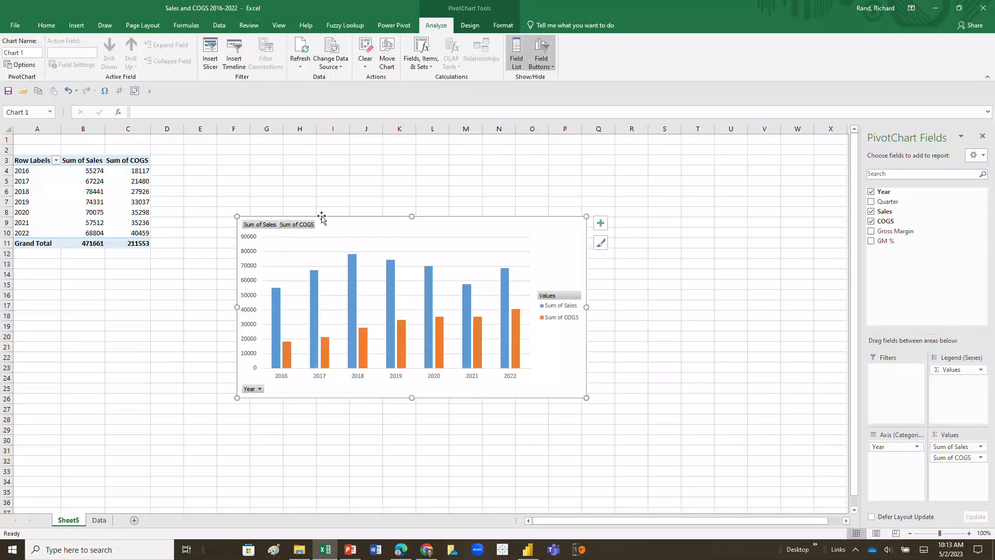
drag(321, 217, 339, 149)
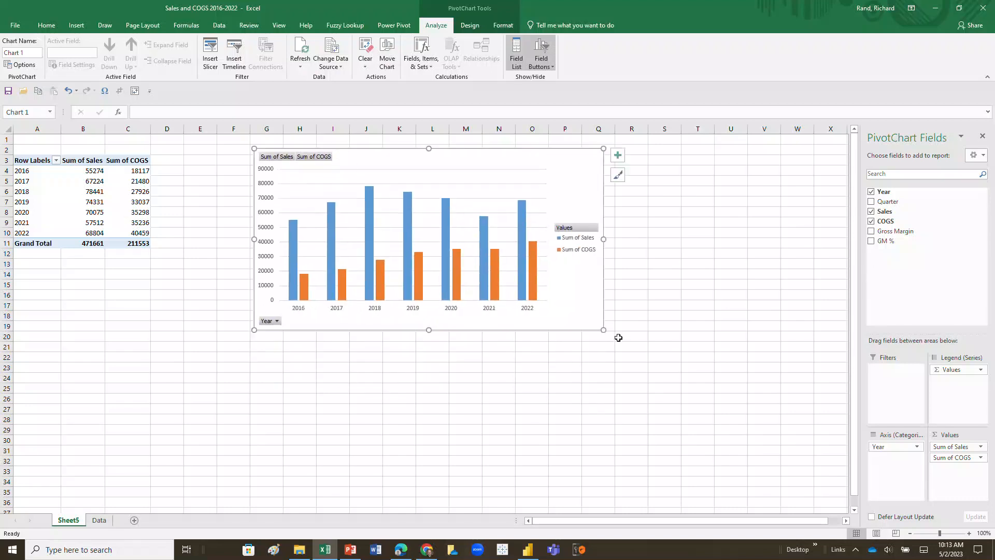
drag(603, 330, 745, 410)
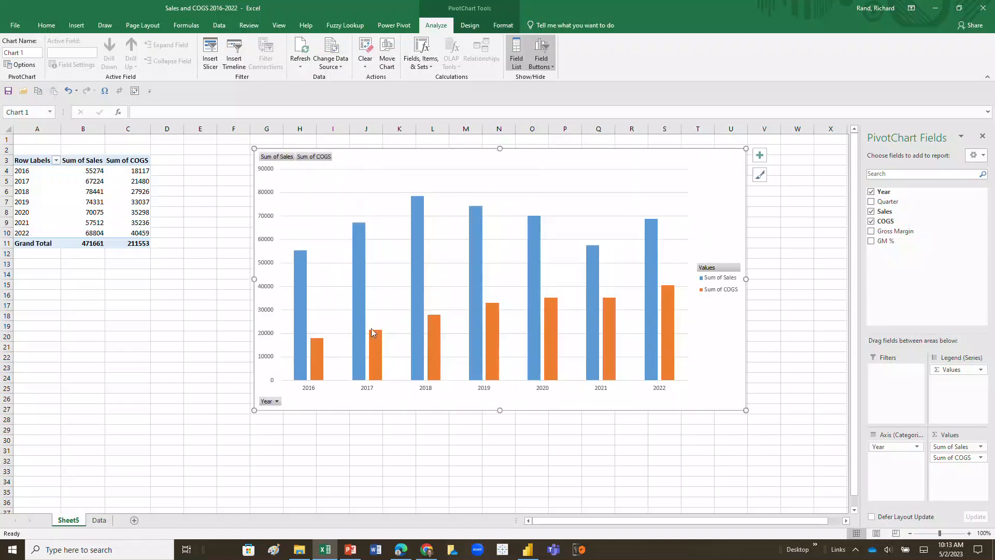
Fill the Sales columns light green and add data labels showing each year's sales.
right_click(356, 314)
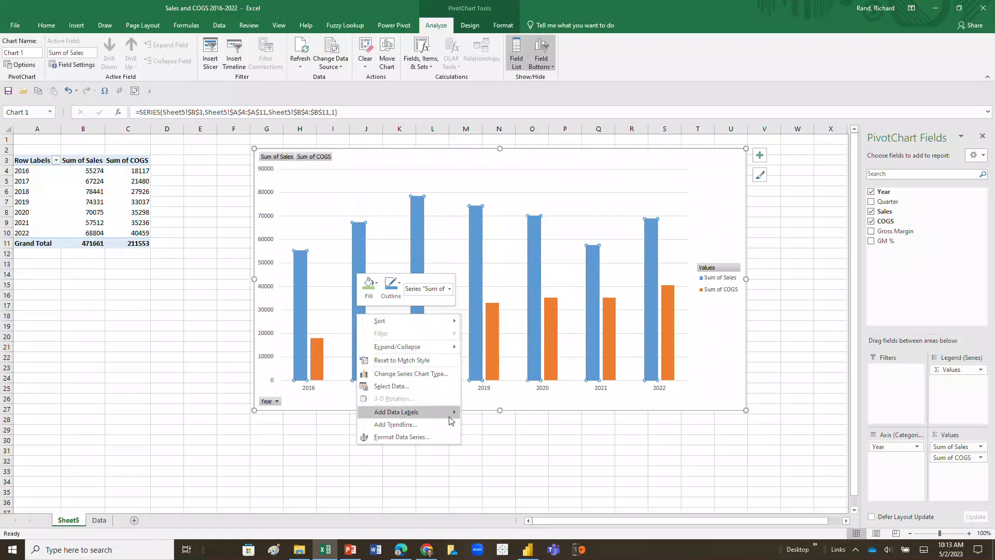
click(375, 284)
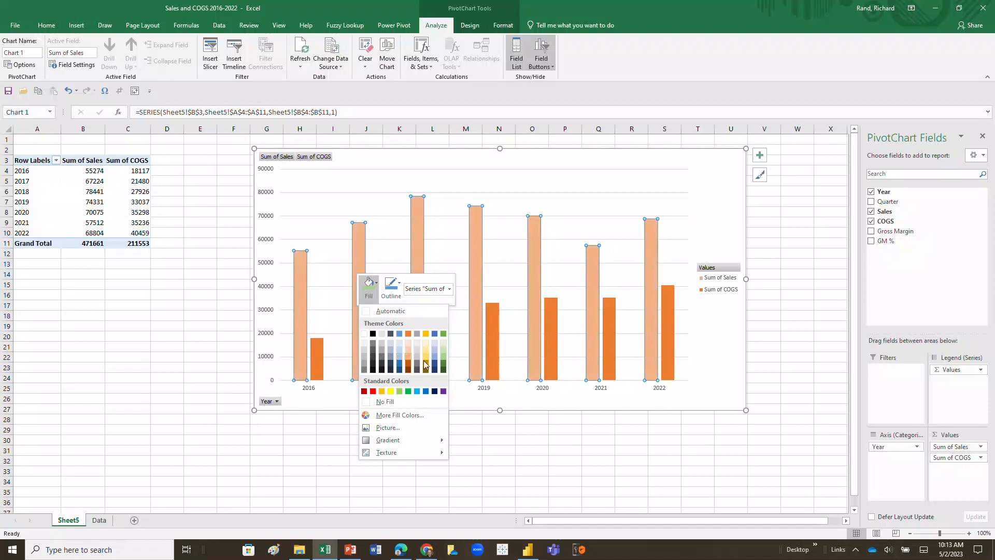
click(399, 391)
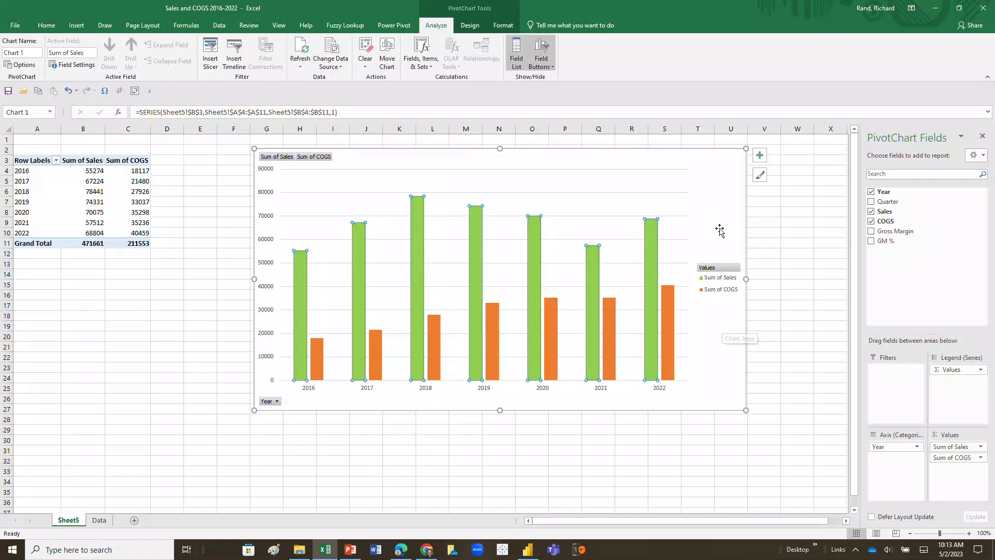
right_click(297, 281)
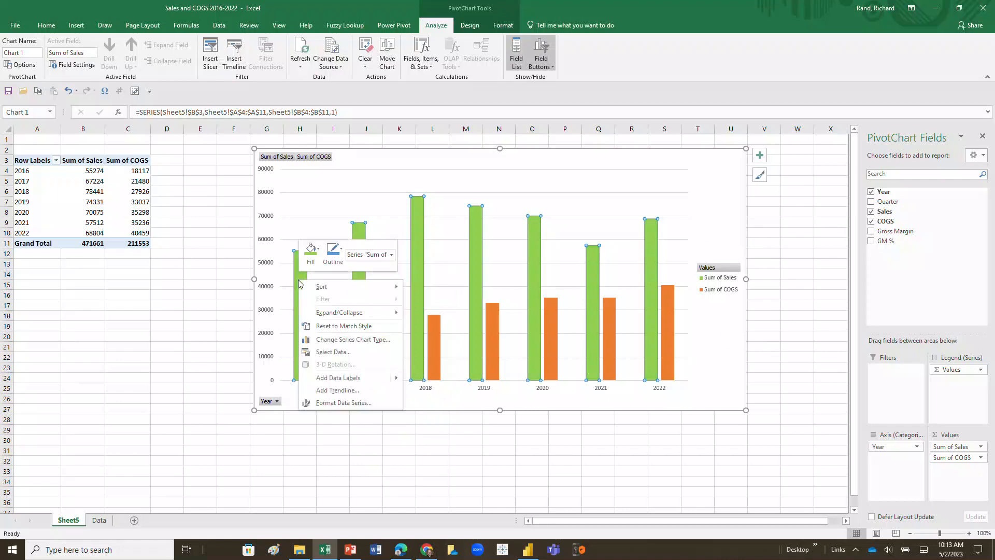
click(334, 378)
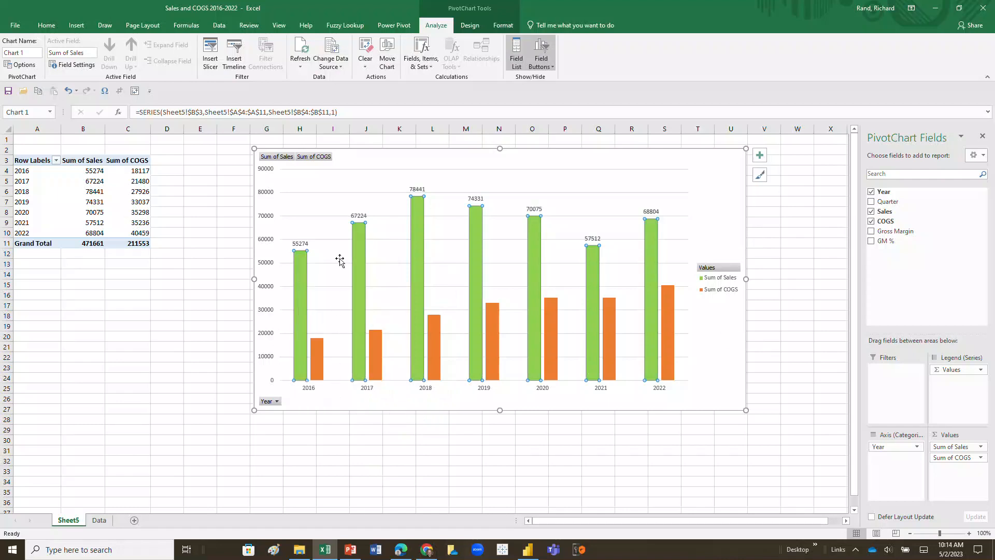
Colour the COGS columns gold.
right_click(321, 357)
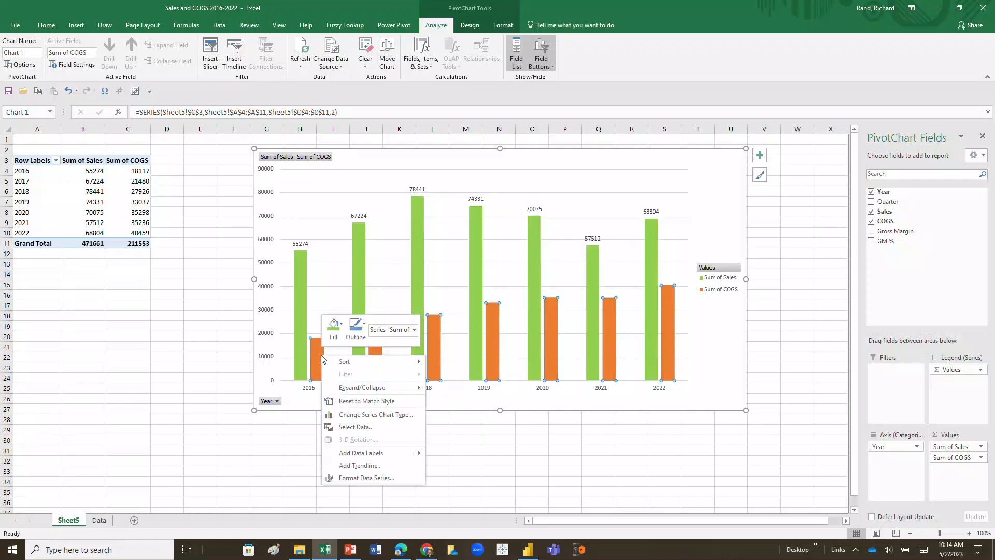
click(340, 324)
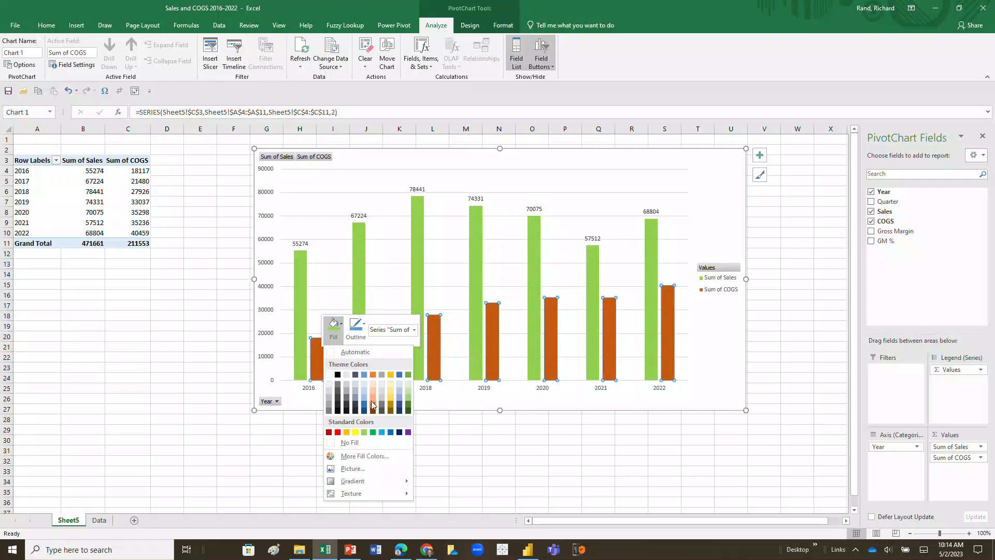
click(347, 433)
click(523, 459)
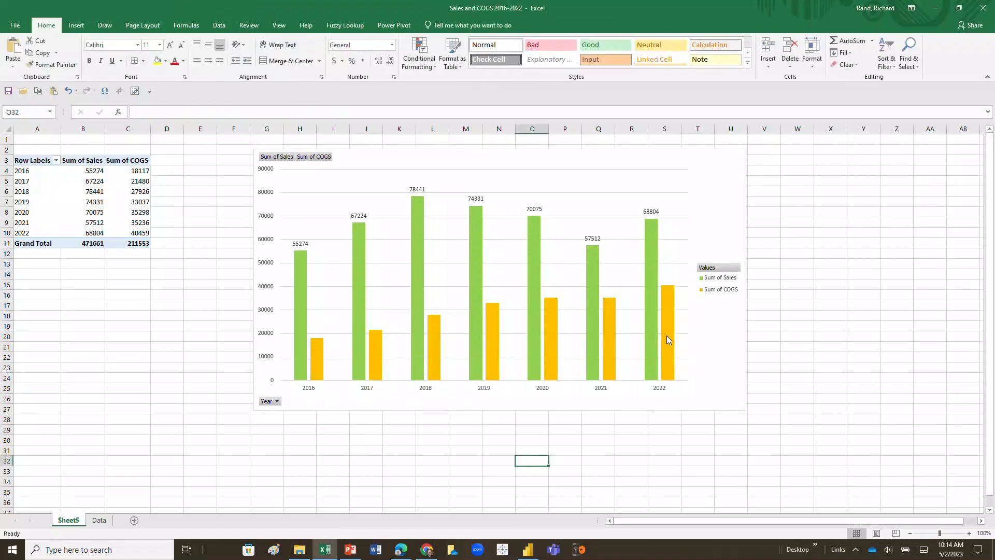
Add data labels showing each year's value to the COGS columns.
right_click(666, 336)
click(669, 433)
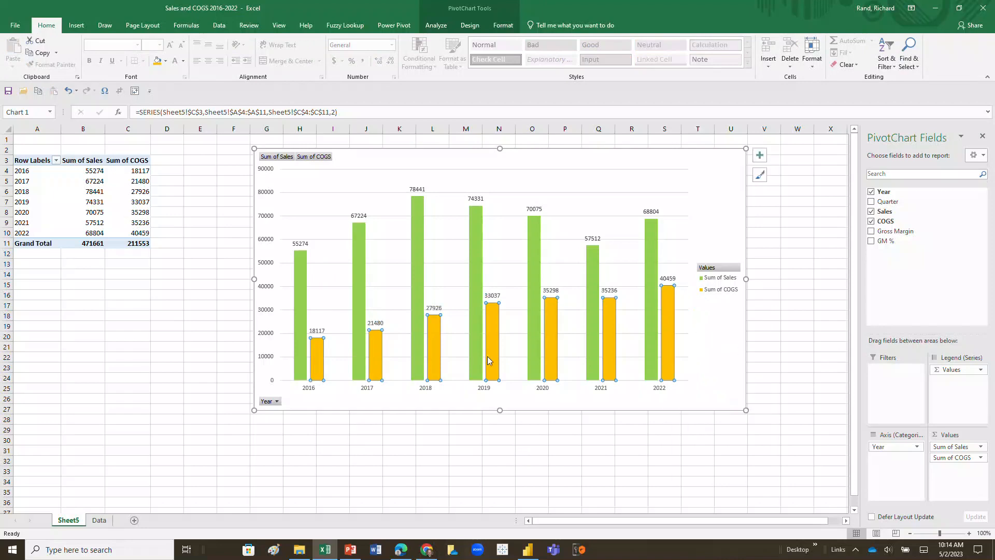
mouse_move(536, 254)
mouse_move(301, 270)
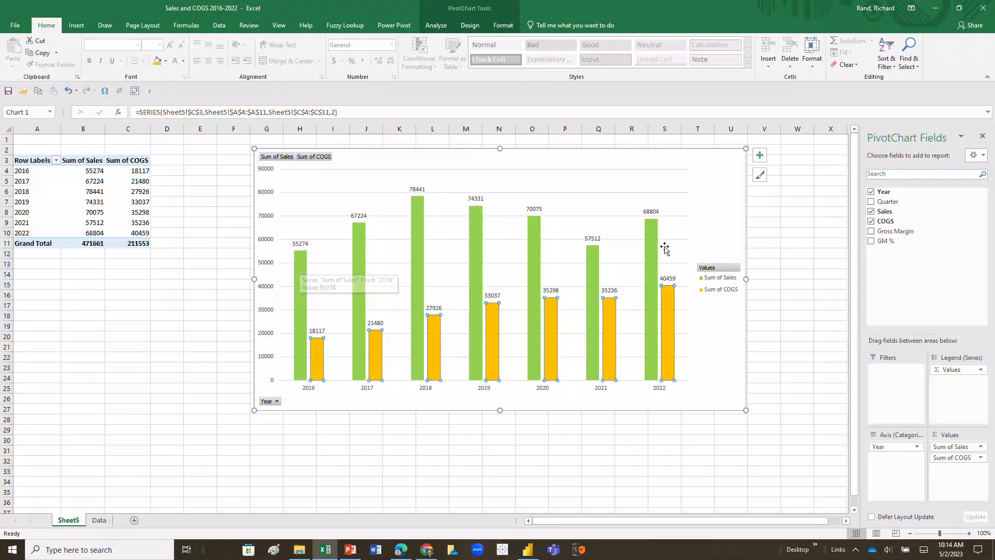
mouse_move(651, 236)
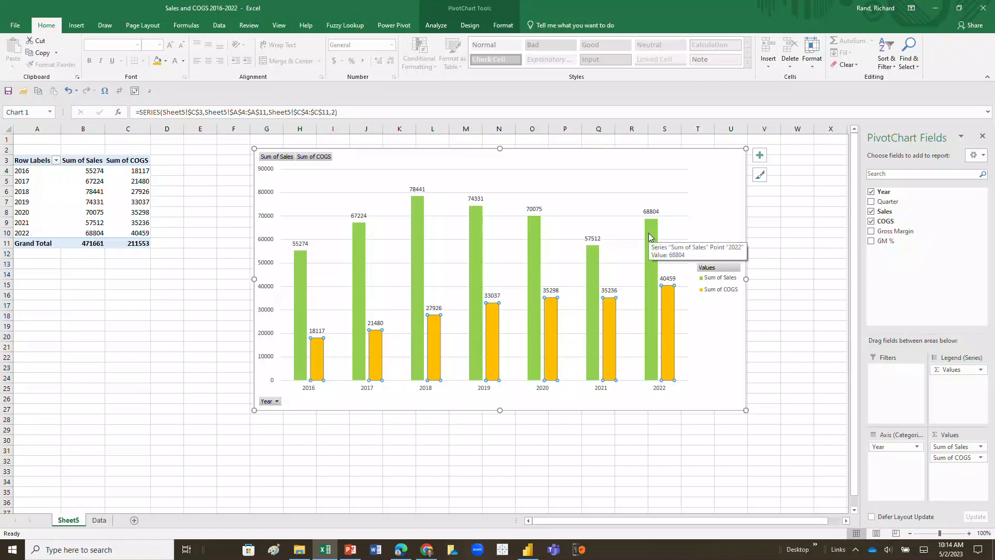
mouse_move(671, 303)
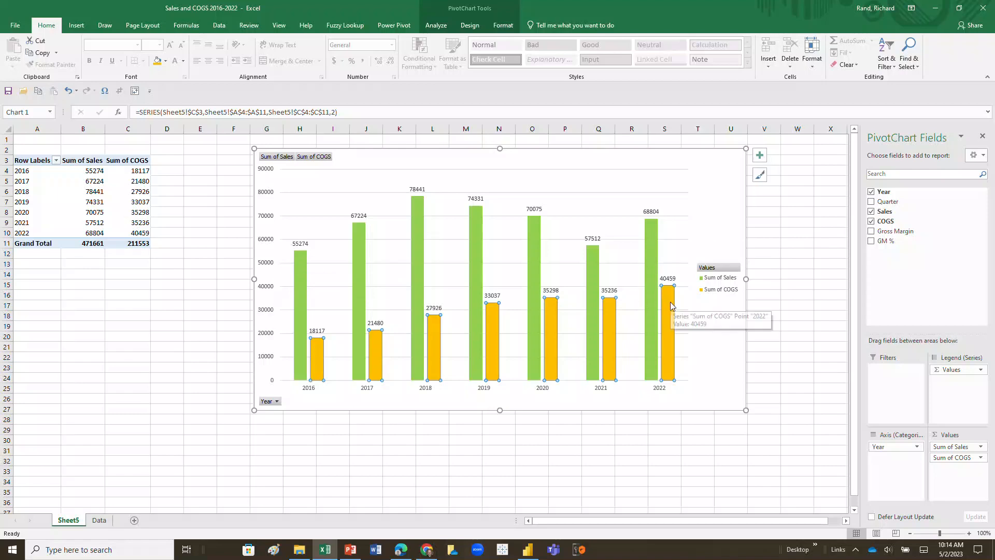
click(650, 240)
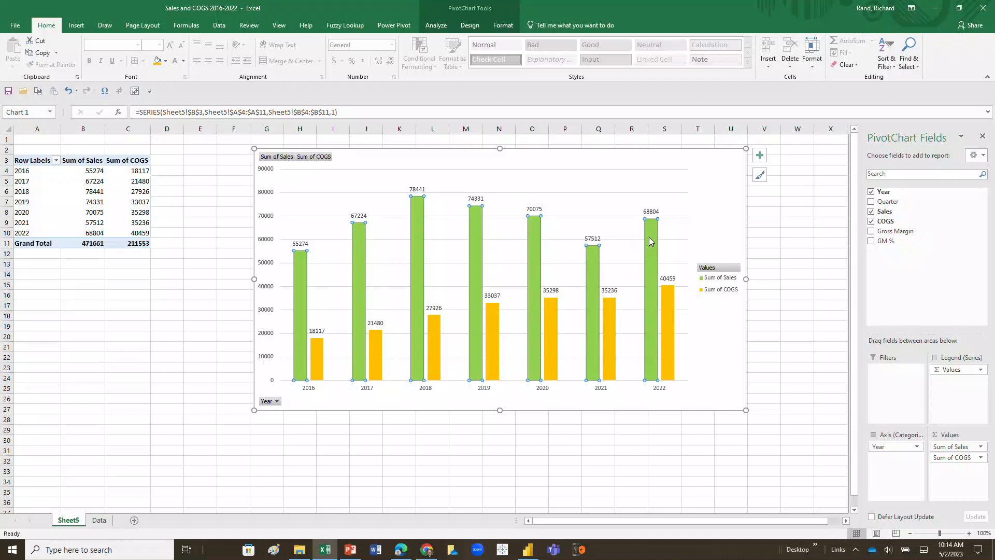
Add a linear Sales trendline with a bold equation and R² label at the top right.
right_click(651, 240)
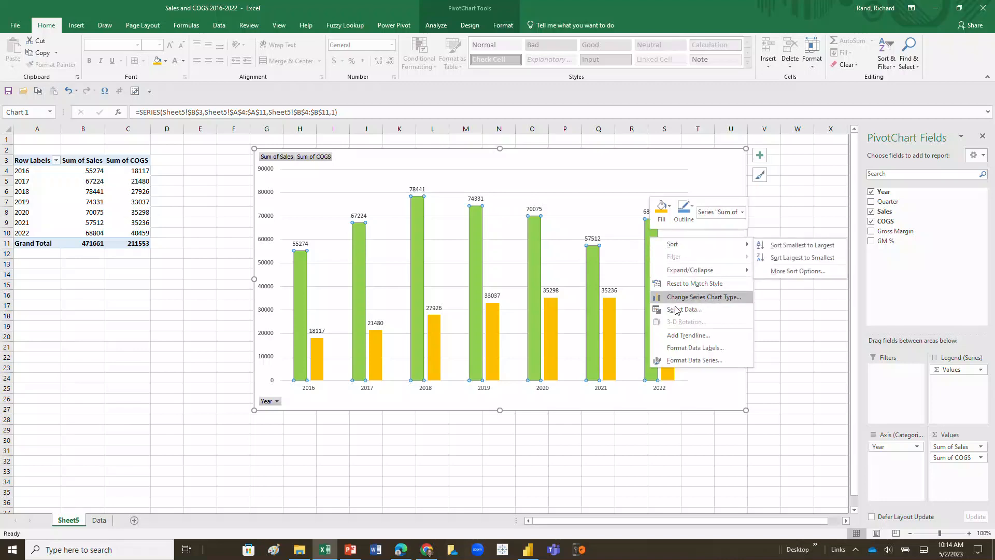
click(683, 338)
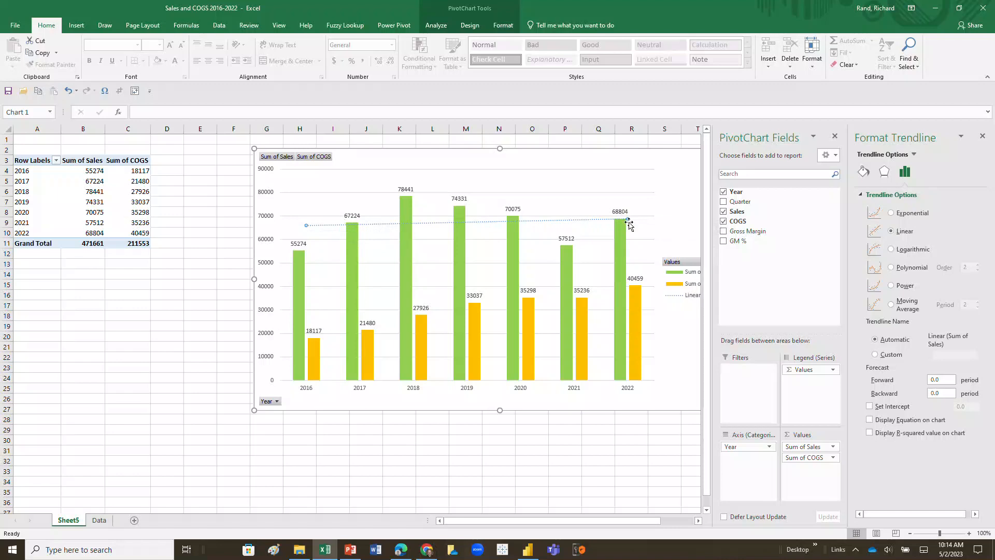
click(870, 421)
click(869, 433)
drag(591, 228, 656, 175)
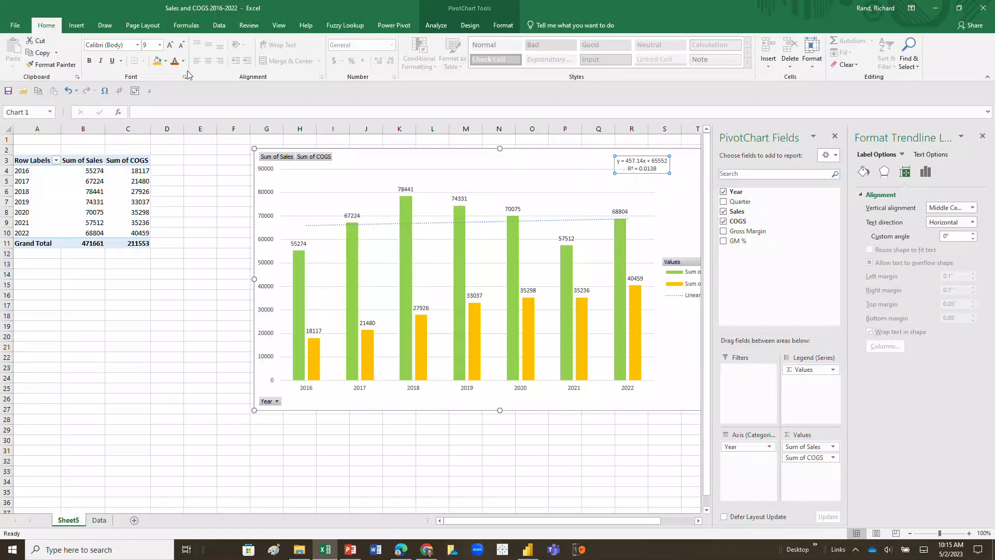
click(89, 62)
Enlarge the Sales equation and R² label to 18 pt and close the label pane.
click(171, 45)
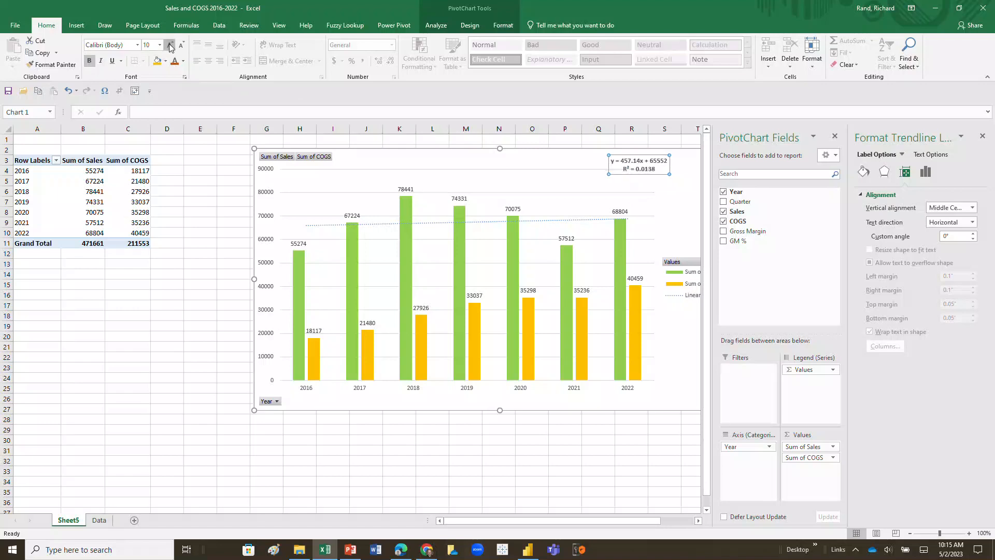
click(171, 45)
click(171, 45)
click(171, 45)
click(171, 45)
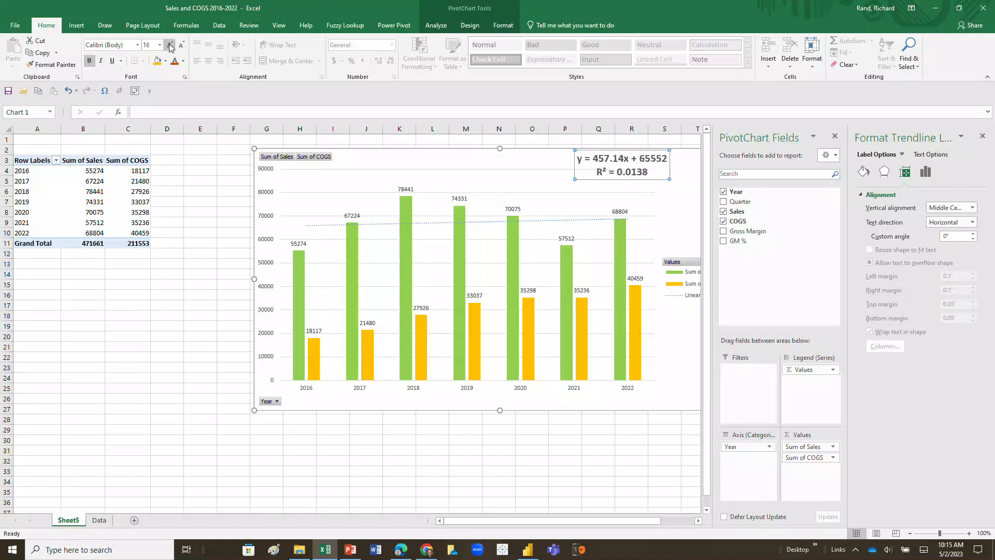
click(171, 45)
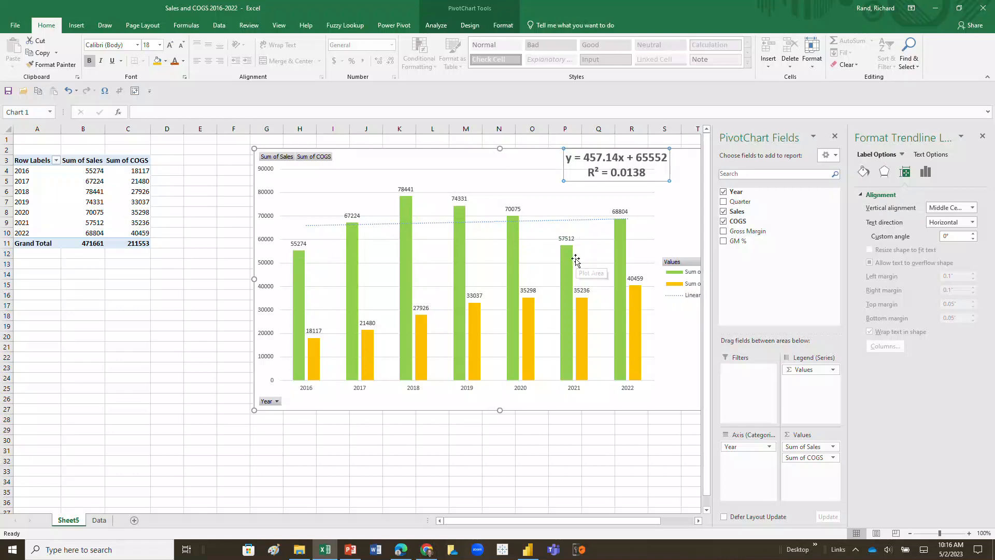
mouse_move(566, 258)
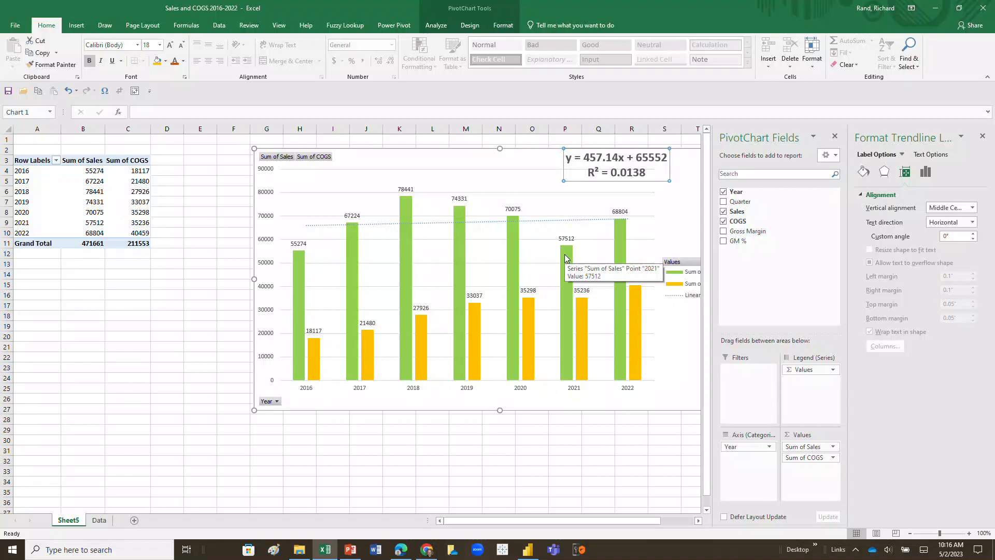
click(927, 175)
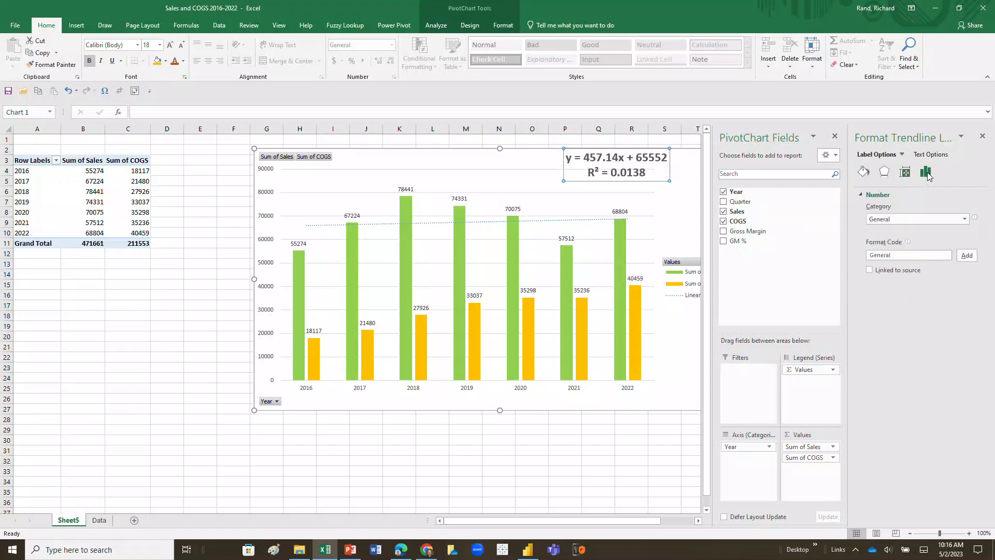
click(983, 137)
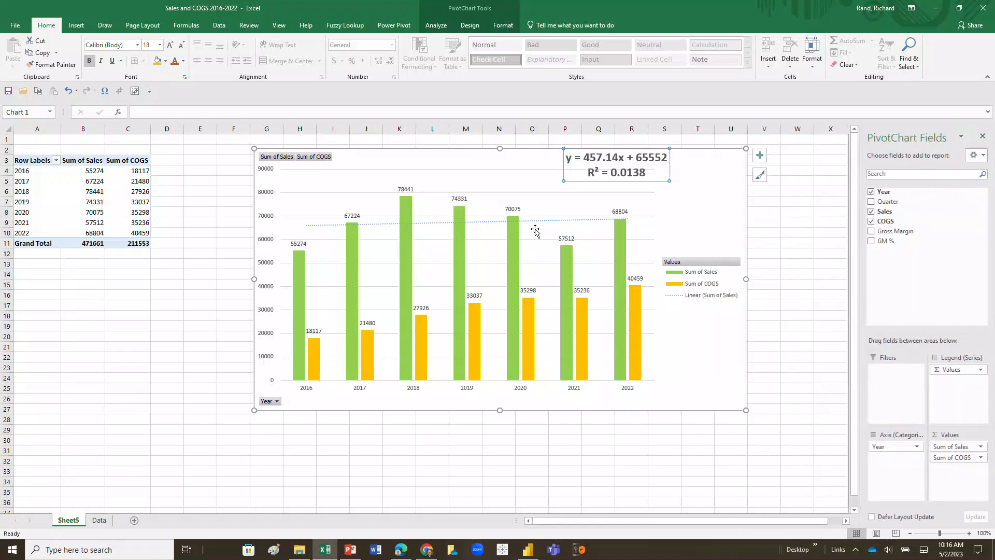
Change the Sales trendline to a 4th-order polynomial fit, giving R² = 0.9621.
click(539, 223)
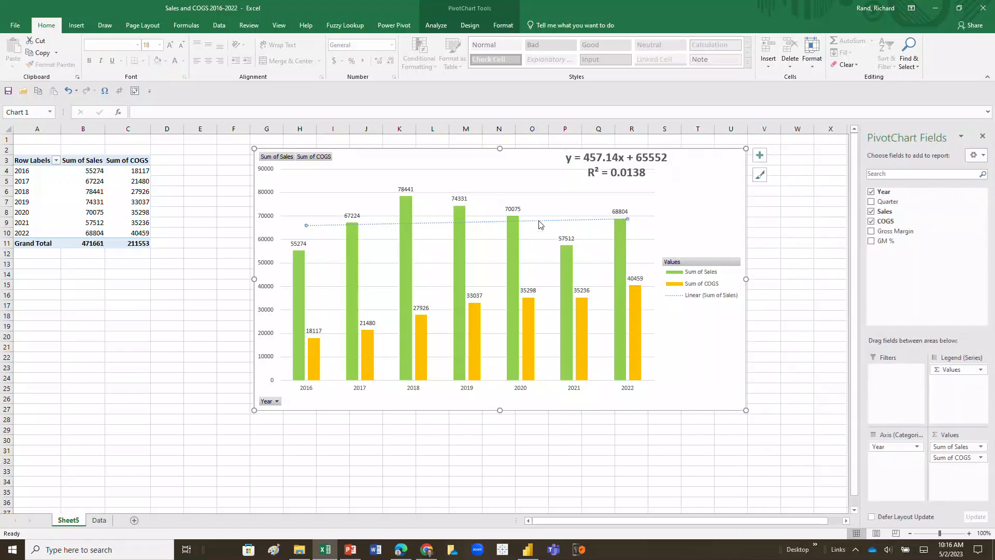
right_click(540, 224)
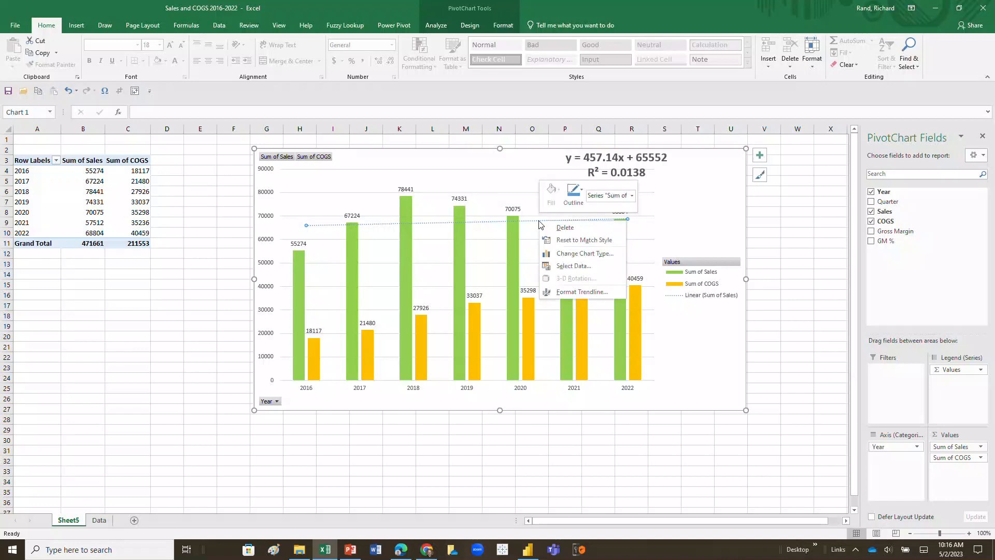
click(580, 292)
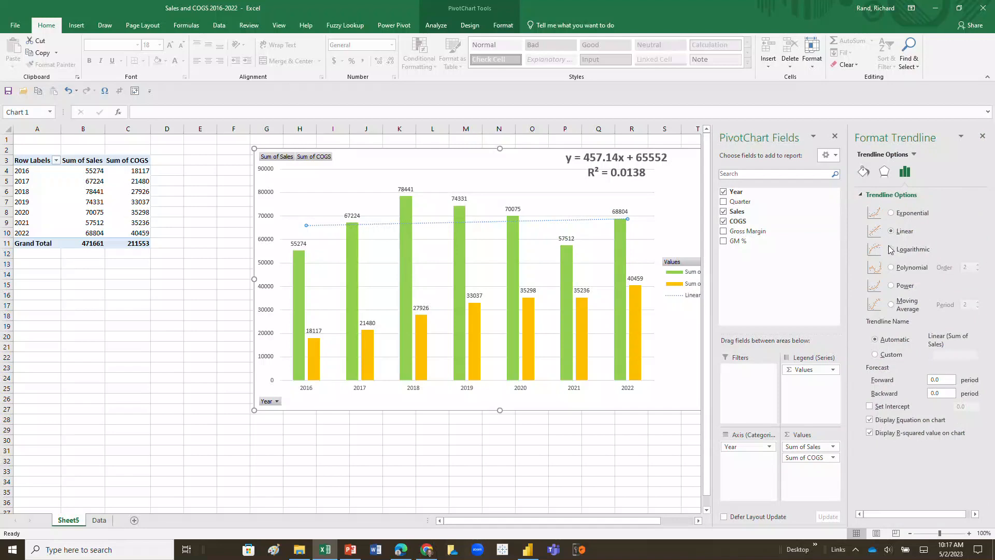
click(890, 249)
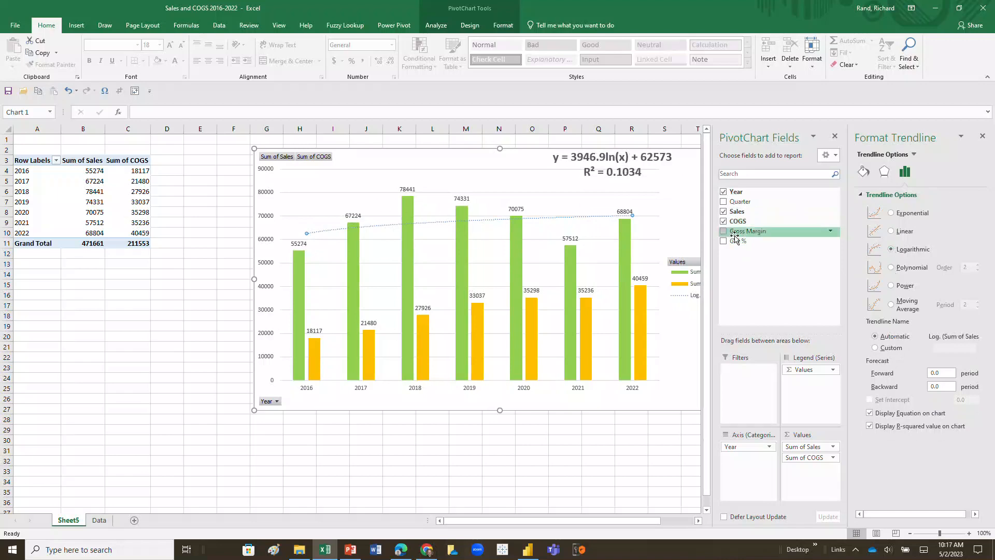
click(891, 268)
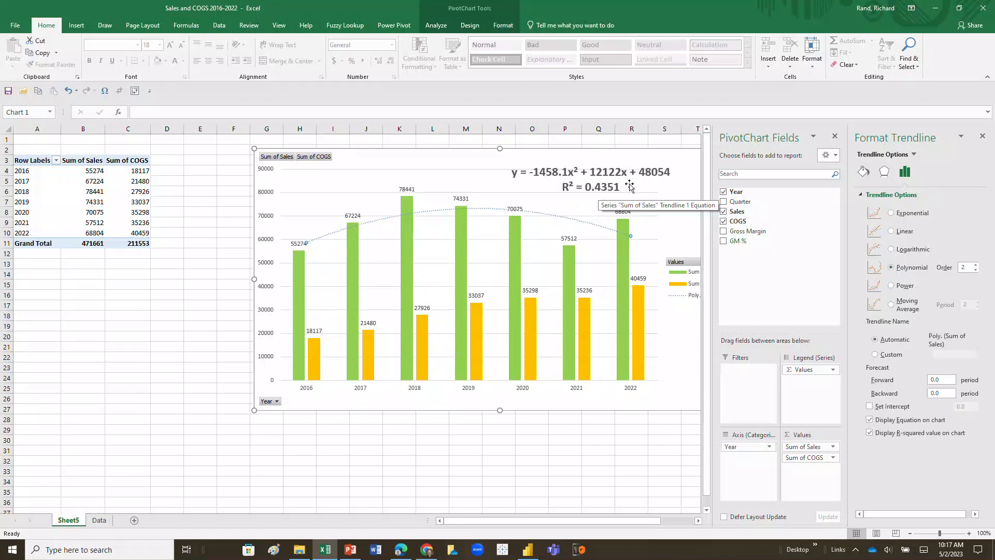
click(976, 265)
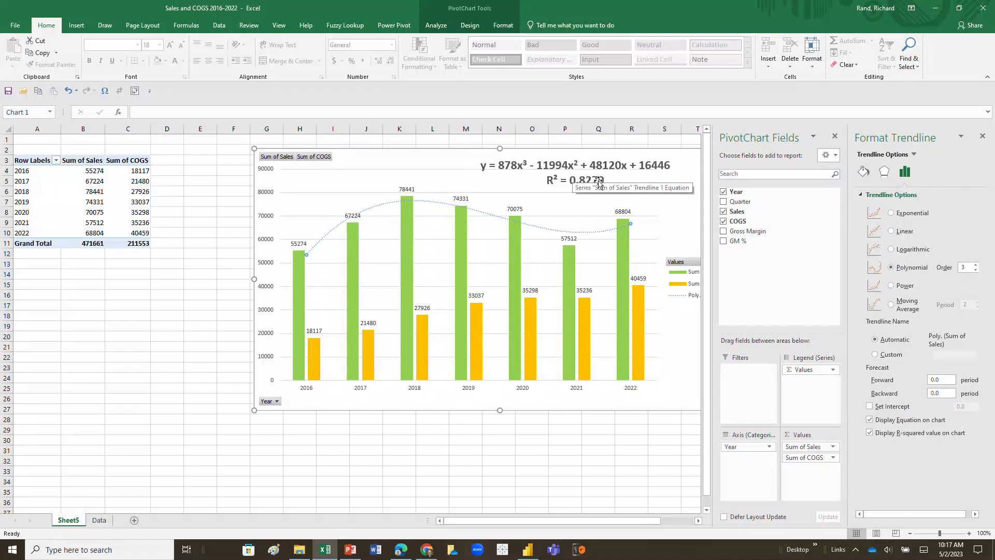
click(975, 264)
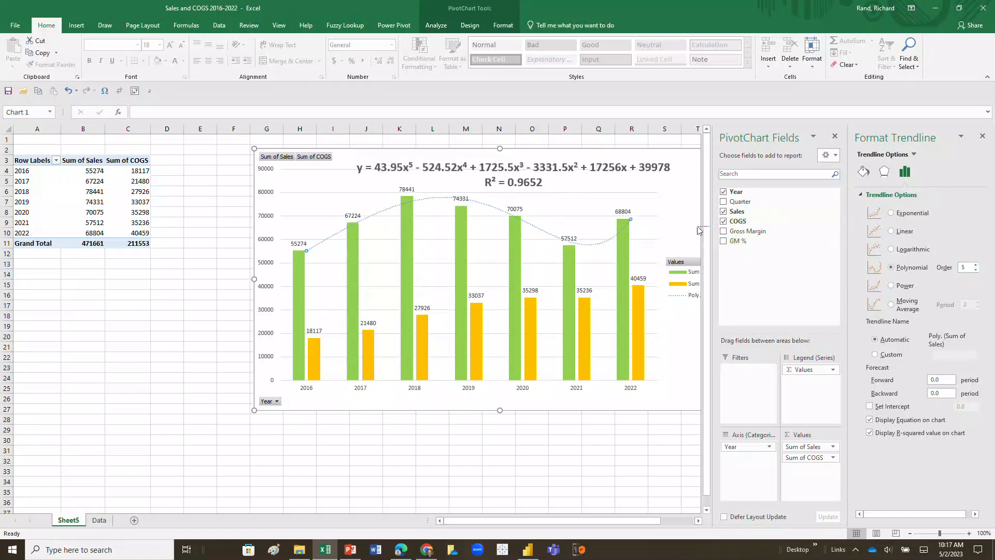
click(975, 269)
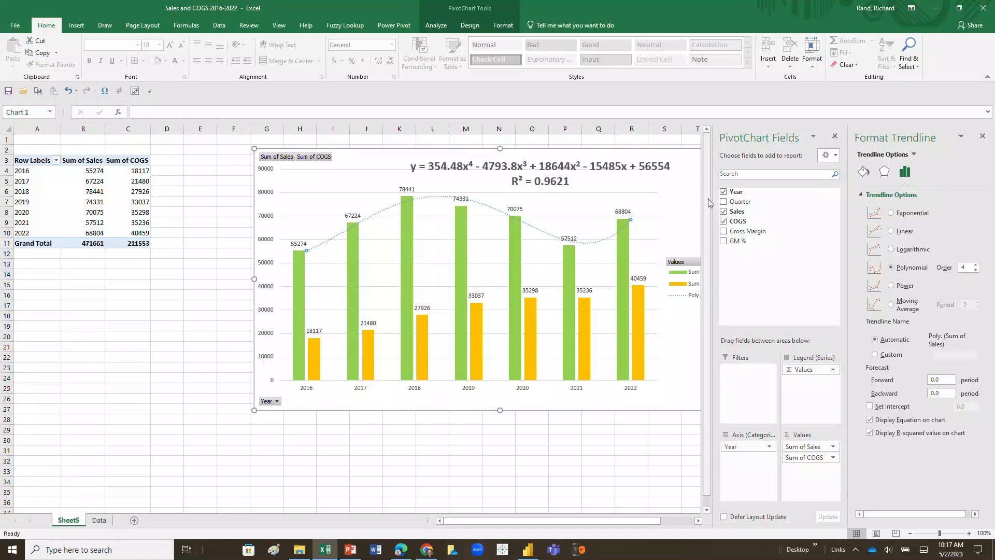
click(586, 320)
right_click(584, 317)
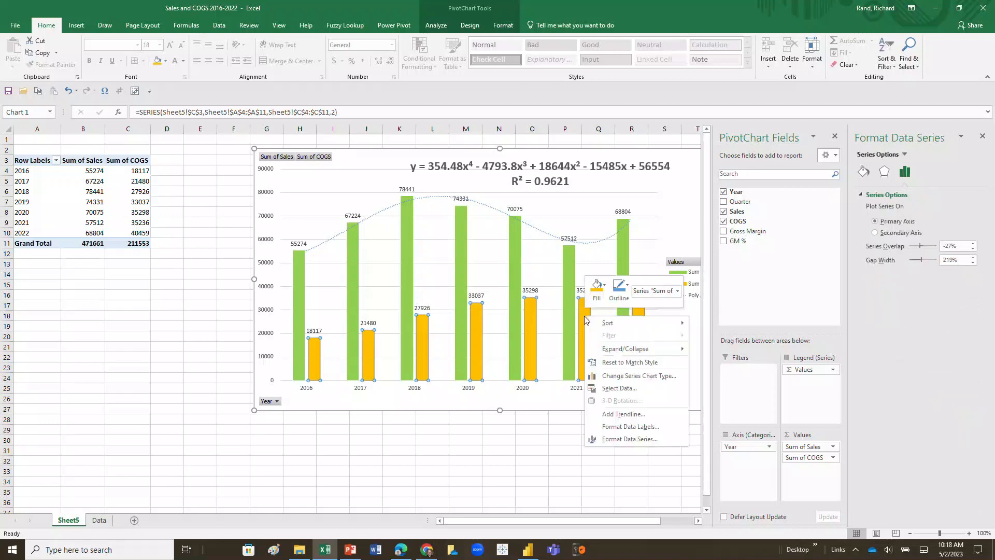
Add a linear COGS trendline showing equation and R² = 0.9466, placed beside the 2022 bars.
click(603, 413)
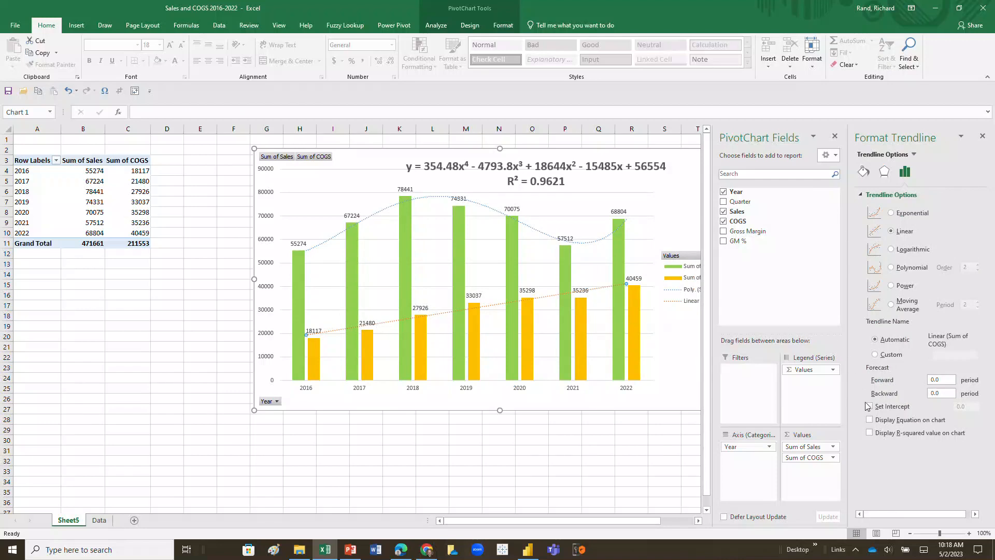
click(868, 420)
click(868, 432)
drag(603, 284, 640, 376)
drag(465, 154, 404, 157)
drag(560, 378, 634, 353)
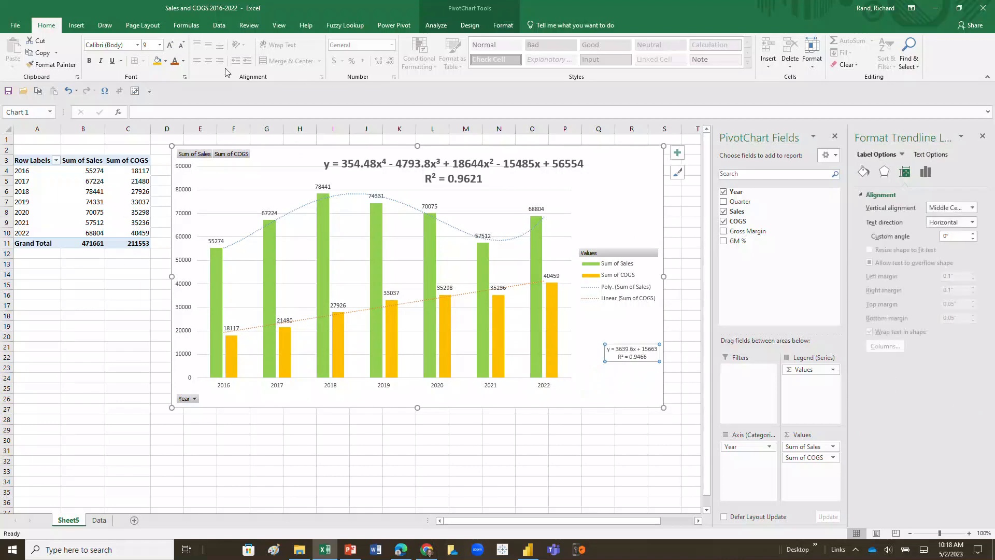
Bold the COGS trendline label and enlarge it to 16 pt.
click(89, 61)
click(170, 45)
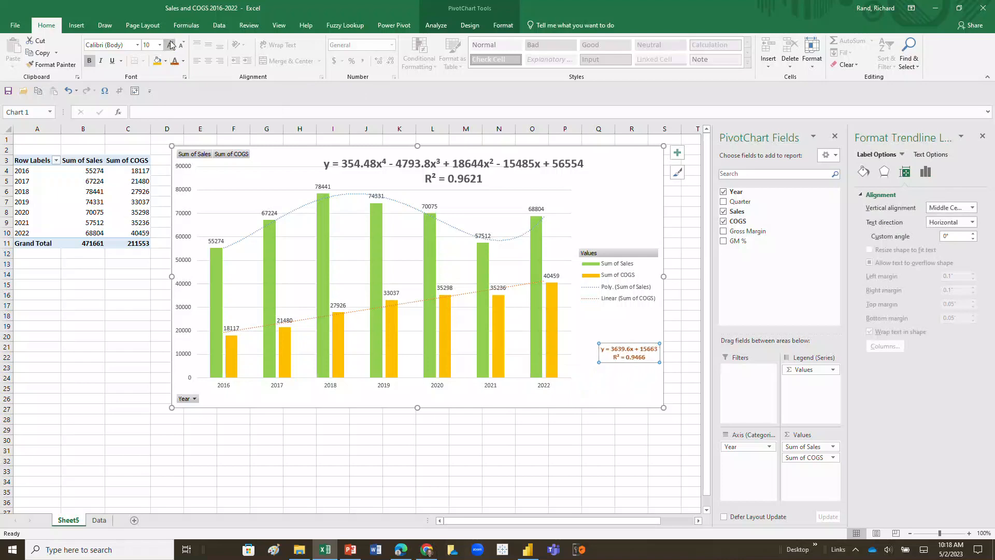
click(170, 45)
click(170, 45)
click(171, 45)
click(170, 45)
click(170, 45)
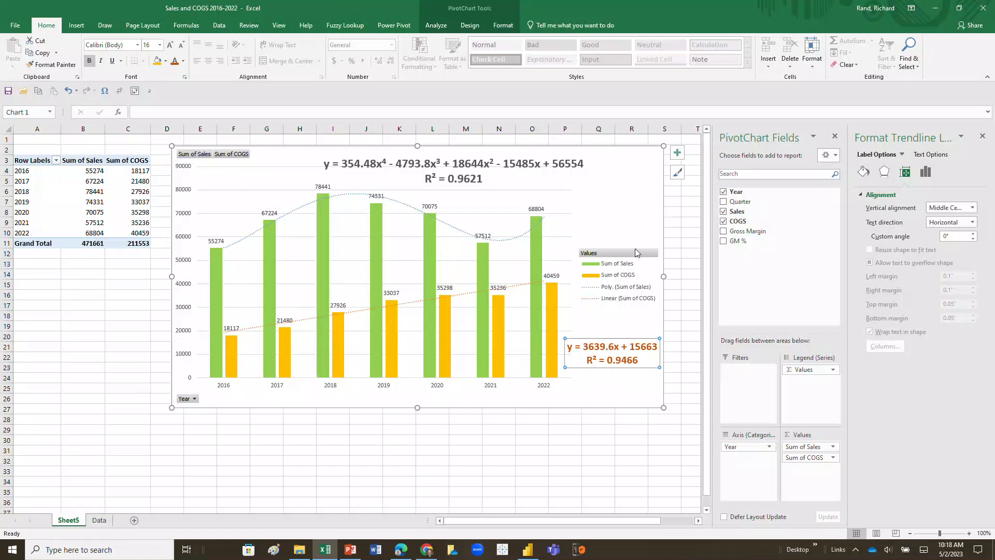
click(516, 291)
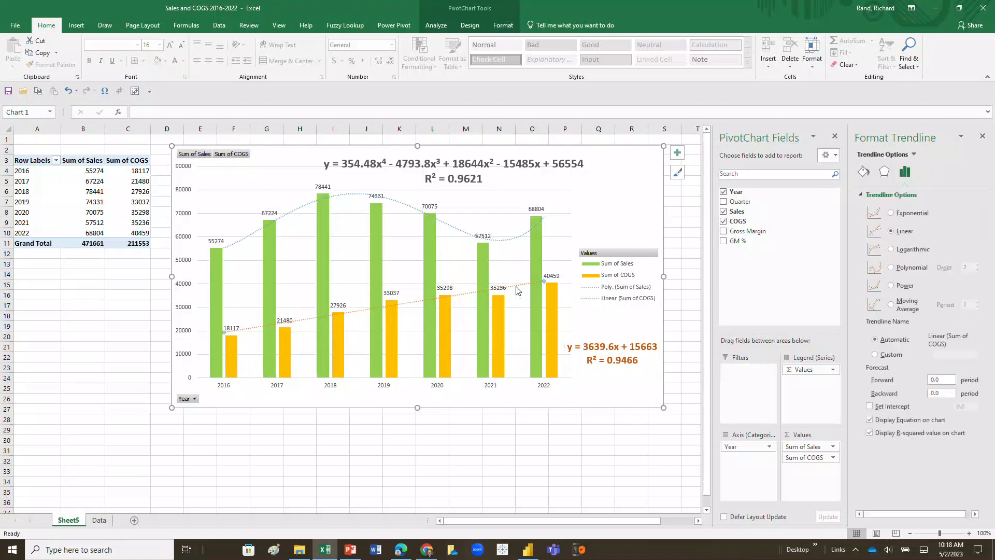
Make the COGS trendline a 4th-order polynomial (R² = 0.9994) and drop its label at the chart bottom.
right_click(517, 291)
click(574, 362)
click(890, 268)
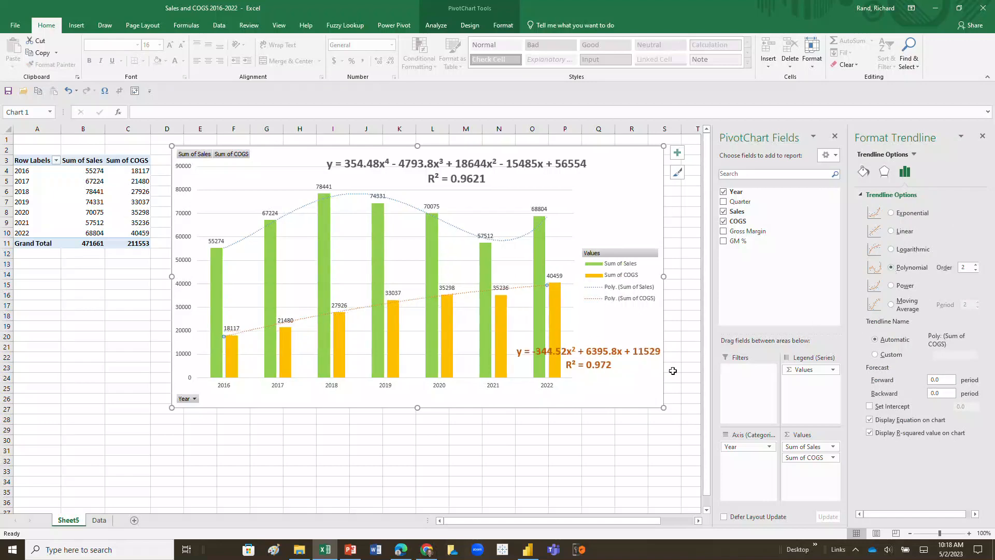
click(975, 265)
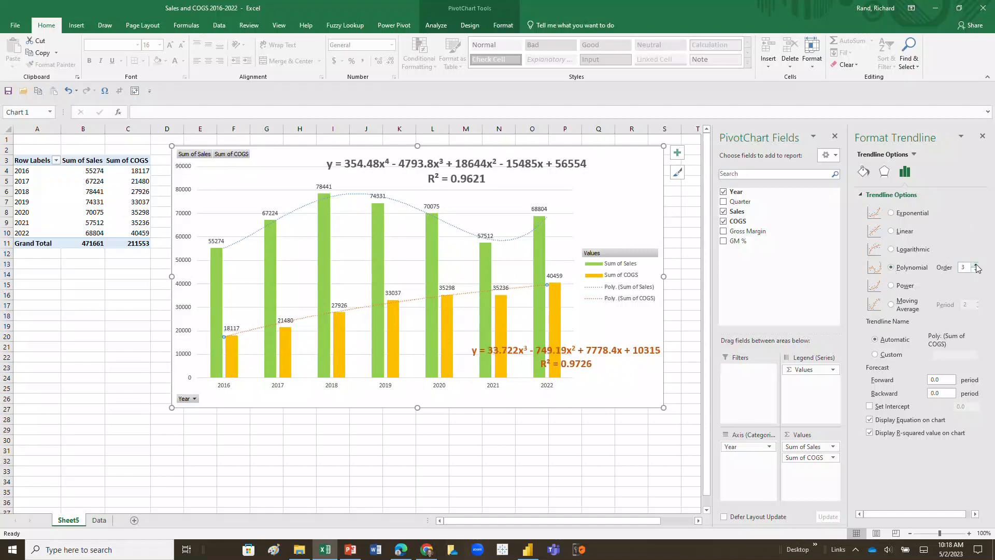
click(975, 265)
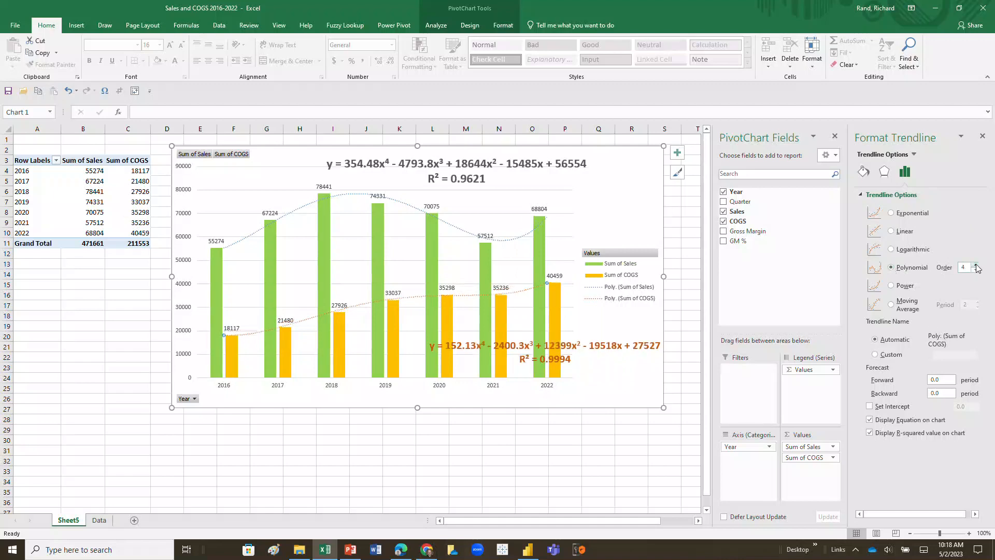
click(566, 358)
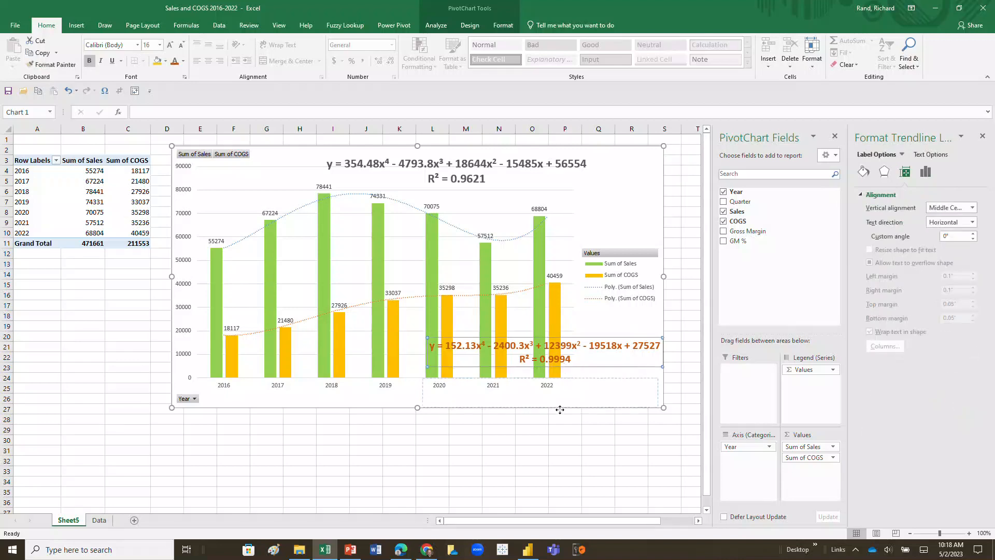
drag(564, 367, 570, 419)
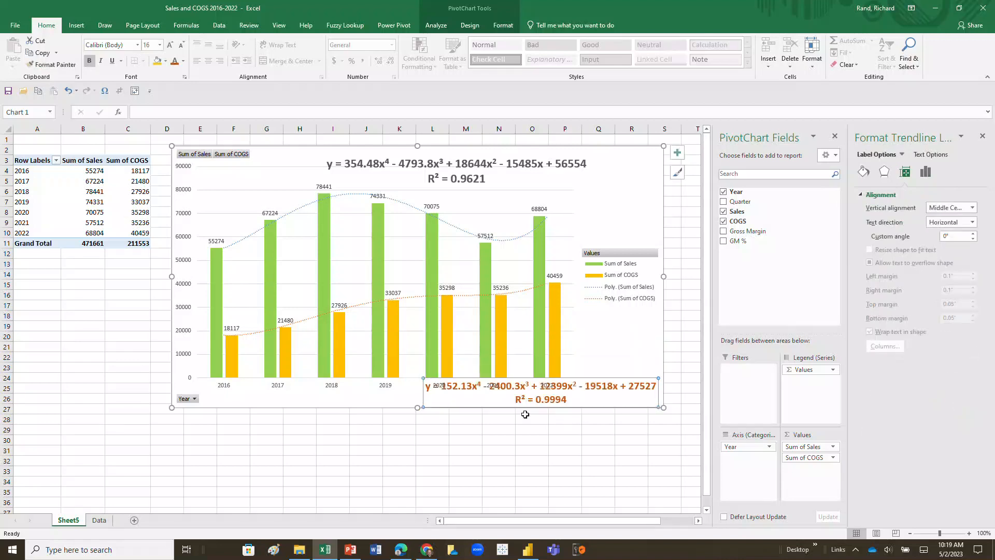